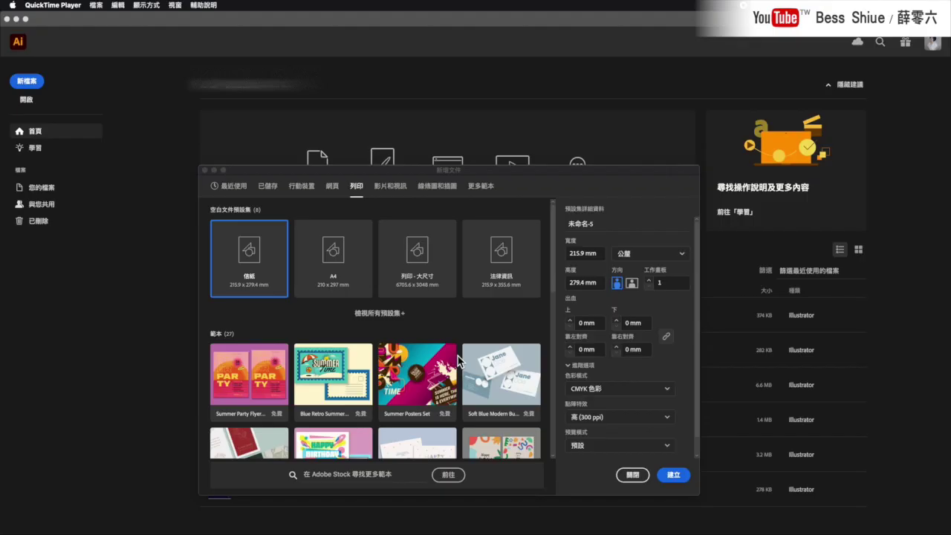
Browse the Print templates down to the Simple Pastel Menu Layout restaurant template
{"action": "scroll", "coordinate": [458, 360], "scroll_direction": "down", "scroll_amount": 1}
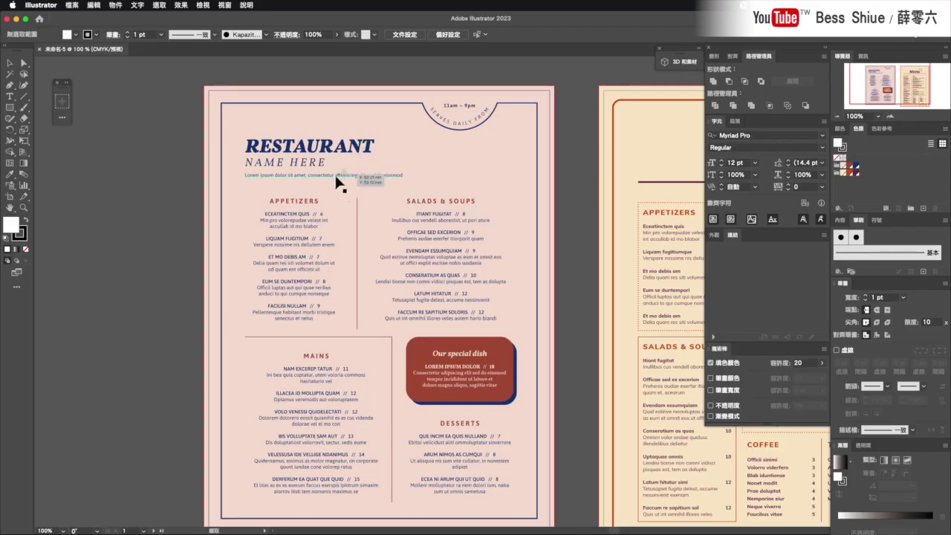
Place a Lorem ipsum point-text object beside the RESTAURANT heading with the Type tool
{"action": "left_click", "coordinate": [341, 378]}
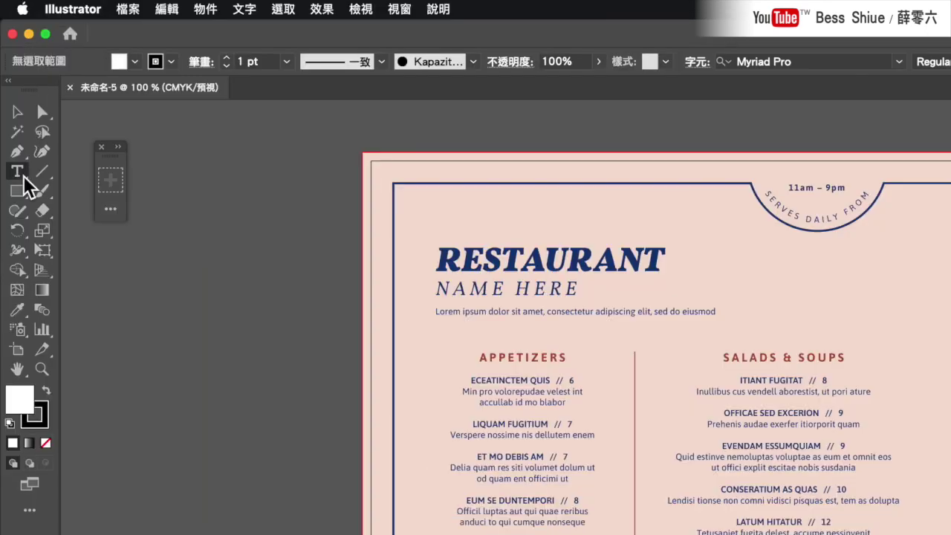
{"action": "left_click_drag", "start_coordinate": [10, 96], "coordinate": [56, 97]}
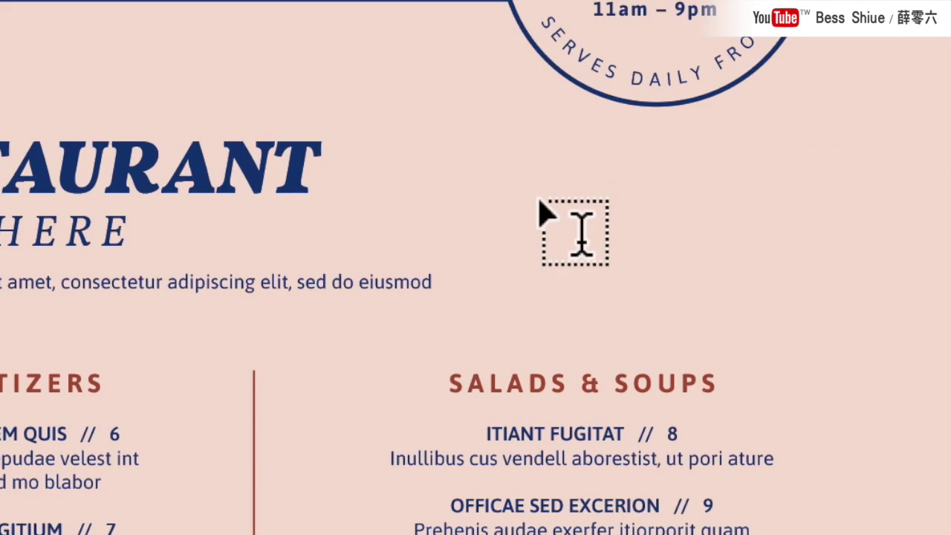
{"action": "left_click", "coordinate": [765, 272]}
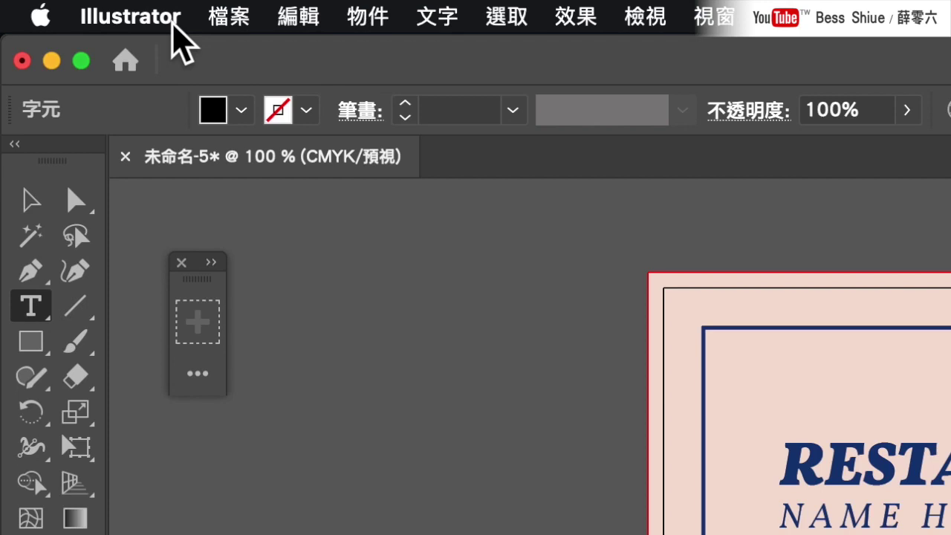
Turn off 'Fill New Type Objects With Placeholder Text' in the Type preferences
{"action": "left_click", "coordinate": [171, 21]}
{"action": "mouse_move", "coordinate": [139, 97]}
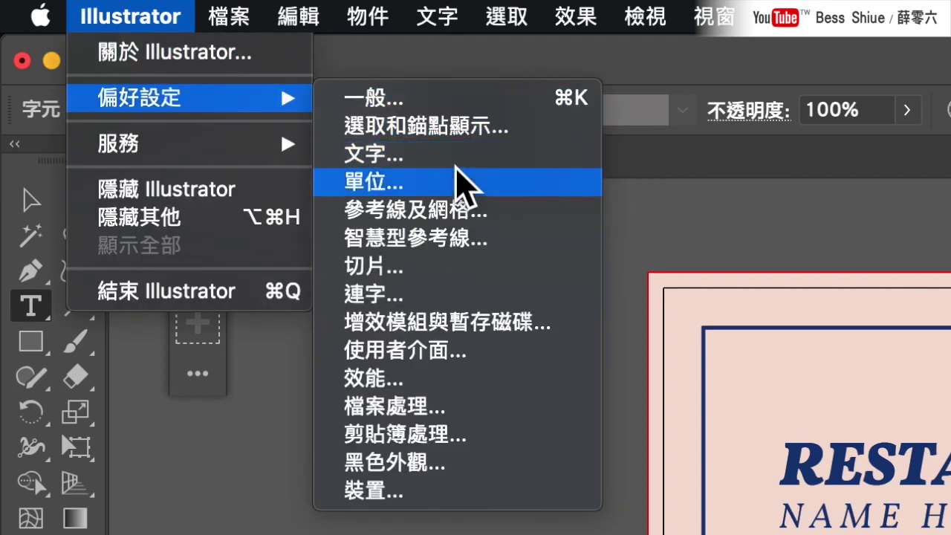
{"action": "left_click", "coordinate": [468, 158]}
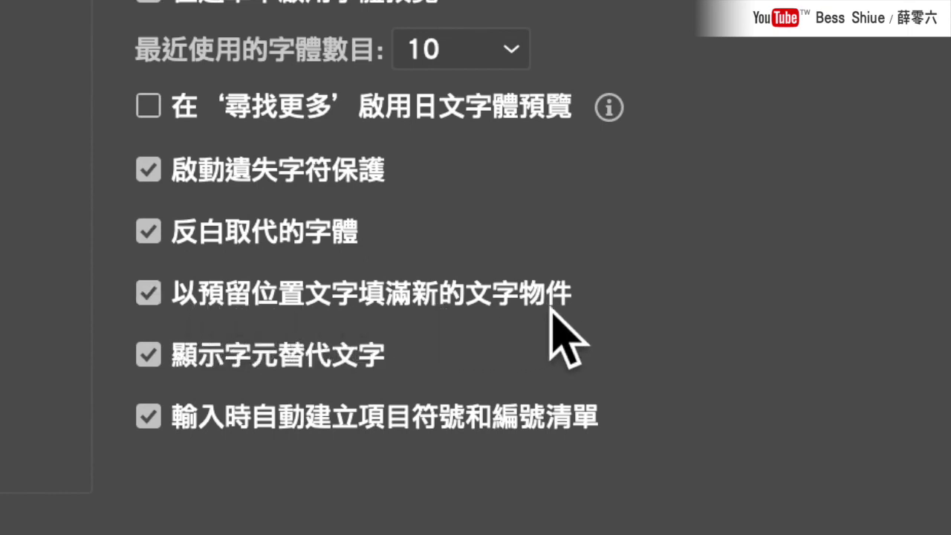
{"action": "left_click", "coordinate": [148, 292]}
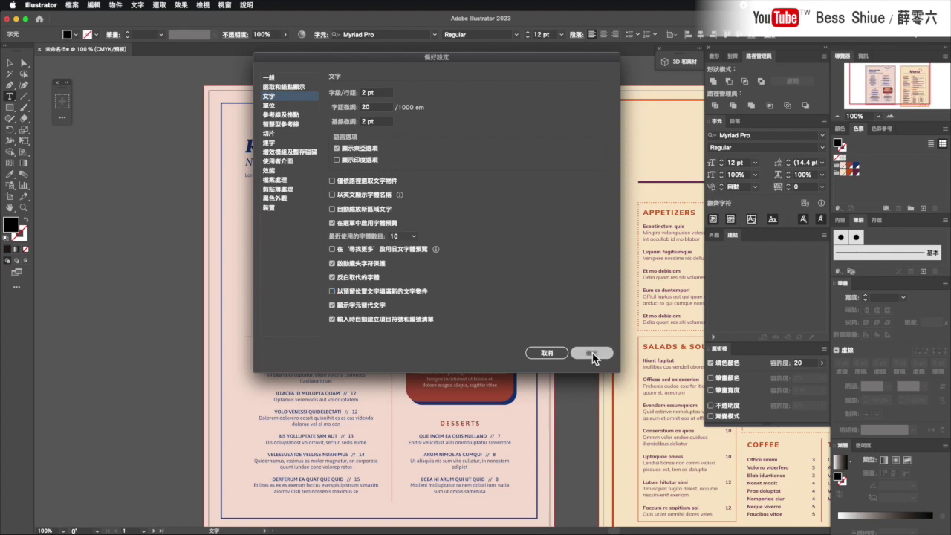
{"action": "left_click", "coordinate": [592, 353]}
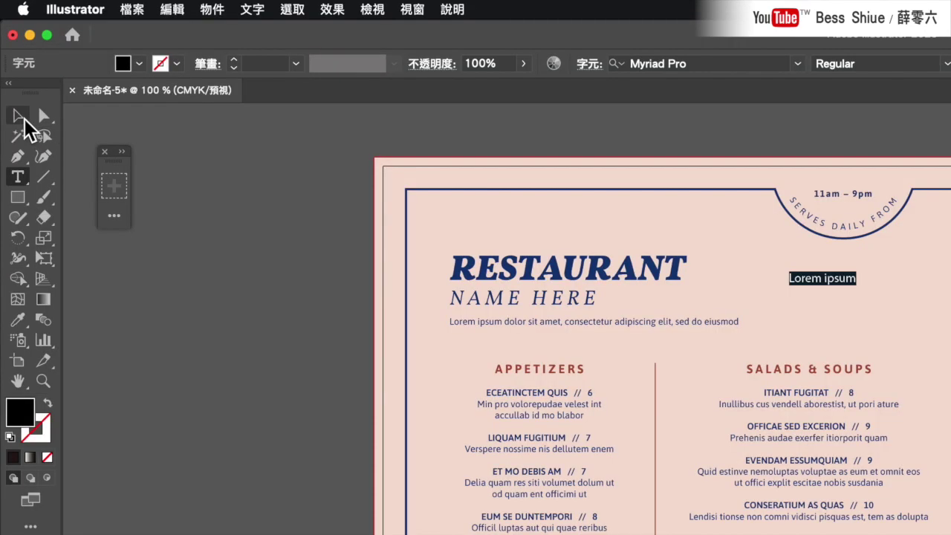
Deselect the Lorem ipsum text and start new point text below it, now empty
{"action": "key", "text": "Escape"}
{"action": "left_click", "coordinate": [289, 283]}
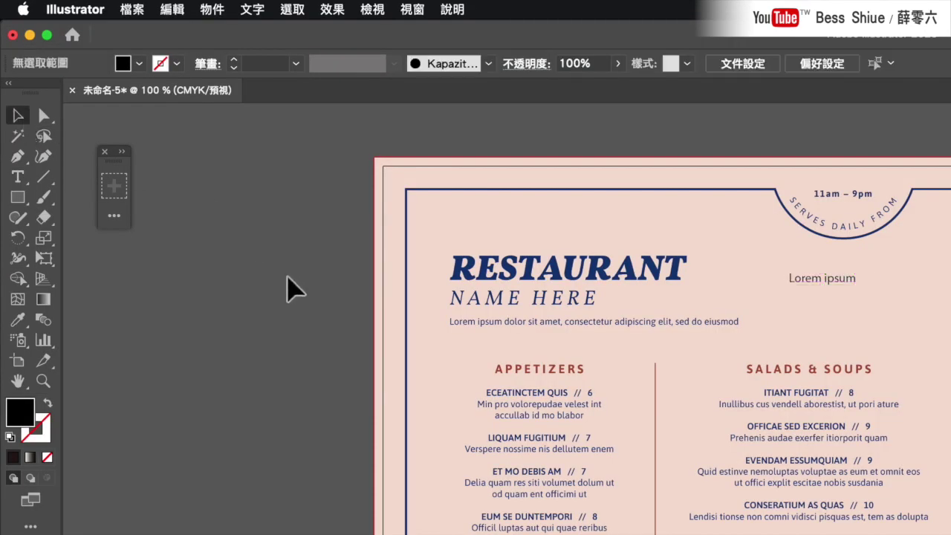
{"action": "left_click", "coordinate": [18, 180]}
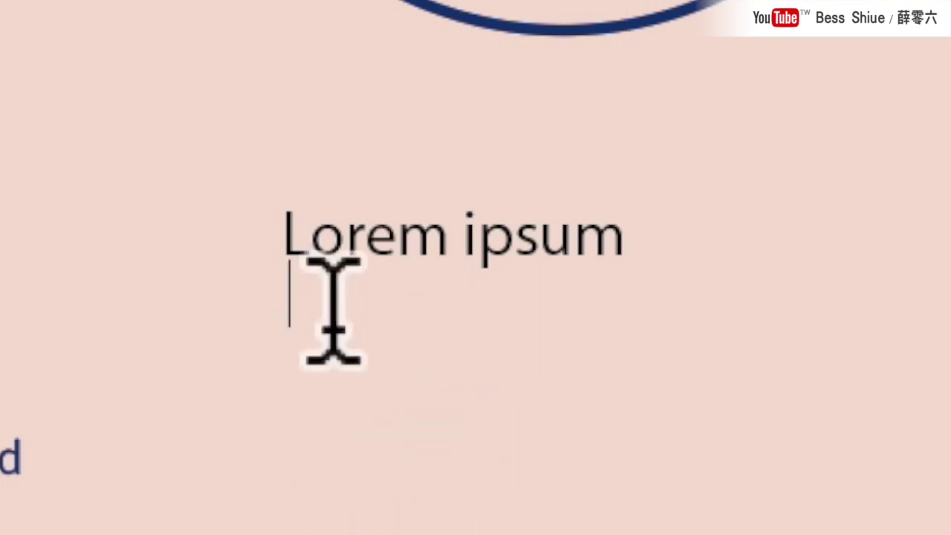
{"action": "left_click", "coordinate": [295, 319]}
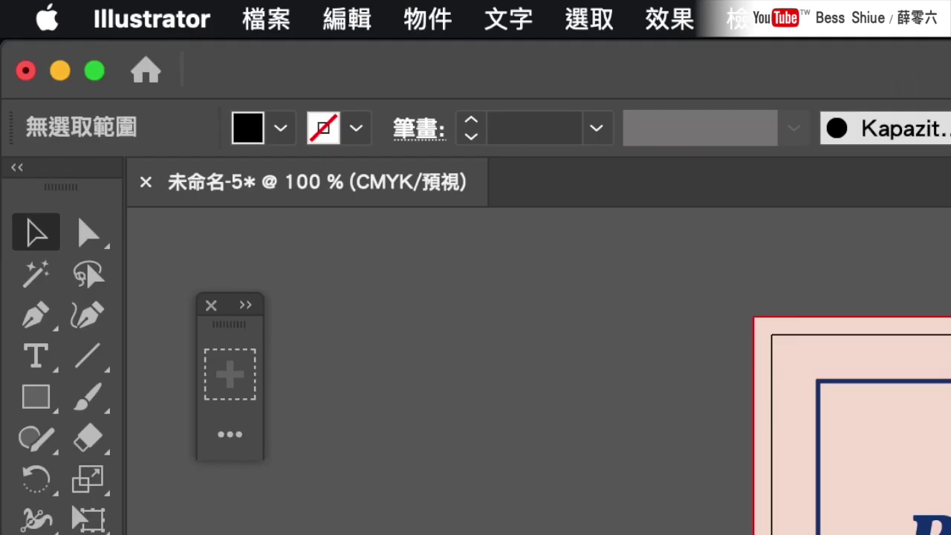
Set UI Scaling to Large in the User Interface preferences and confirm
{"action": "left_click", "coordinate": [140, 18]}
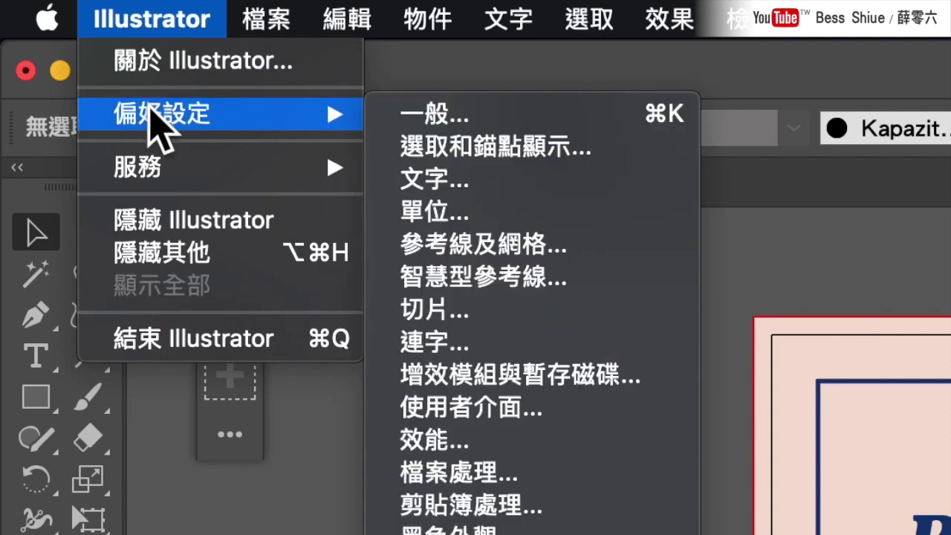
{"action": "mouse_move", "coordinate": [132, 92]}
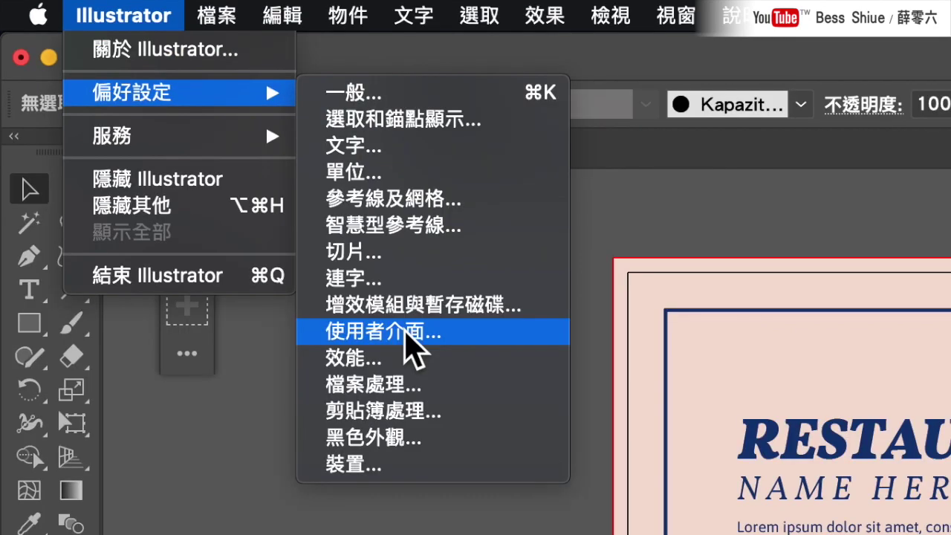
{"action": "left_click", "coordinate": [405, 333]}
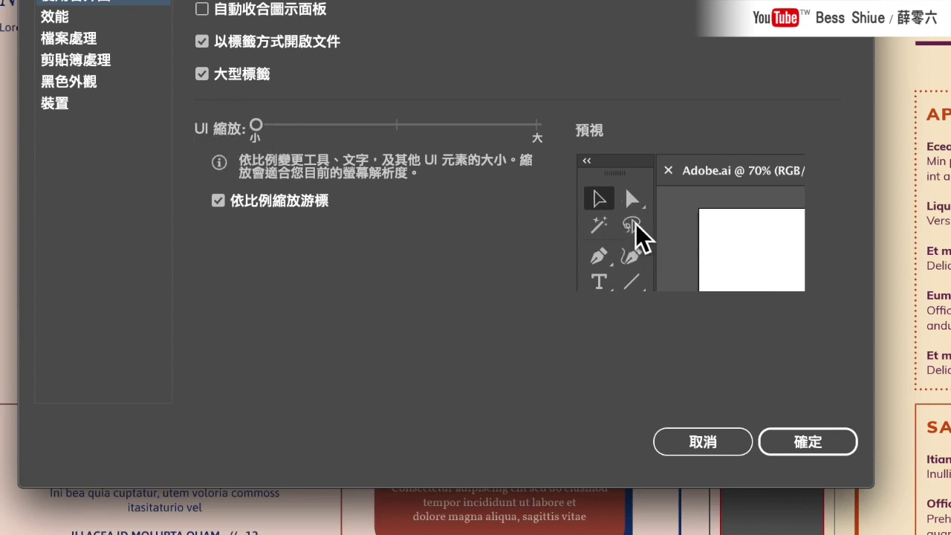
{"action": "left_click", "coordinate": [396, 125]}
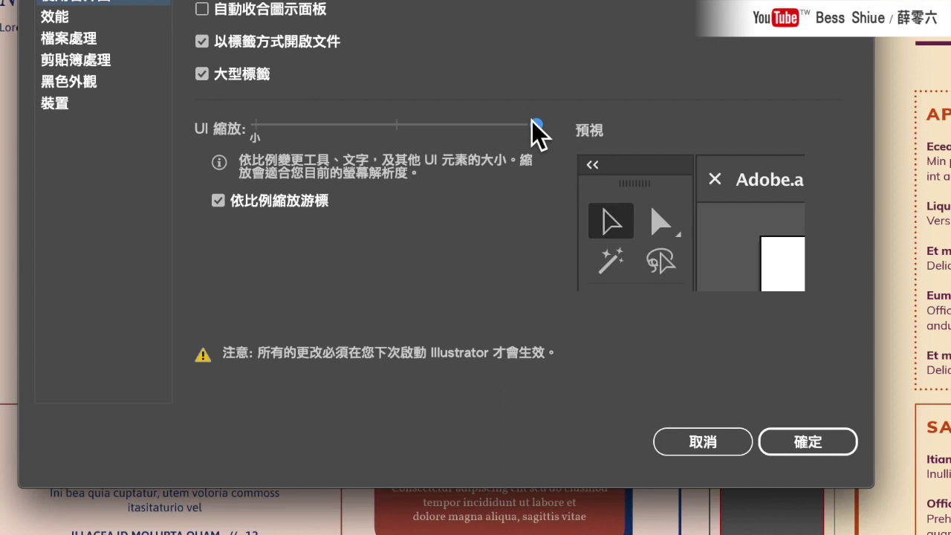
{"action": "left_click", "coordinate": [395, 125]}
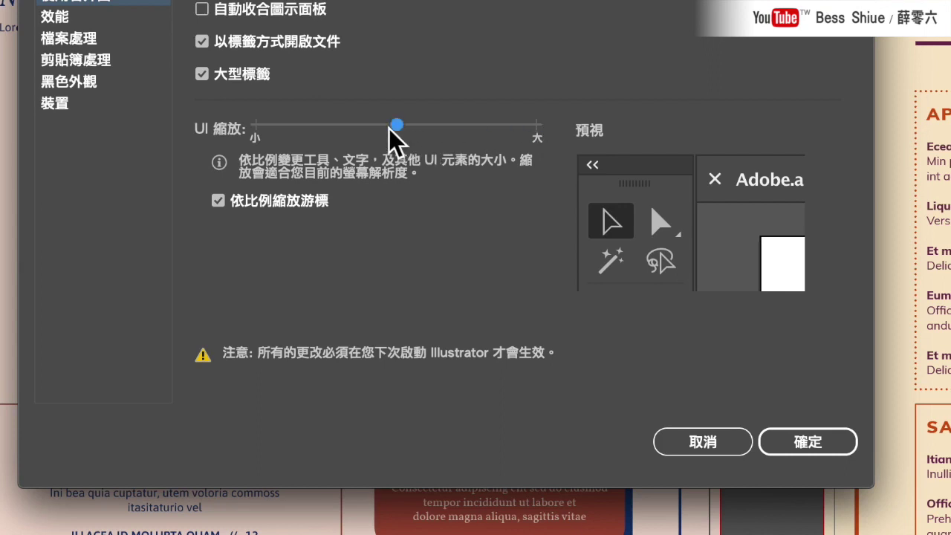
{"action": "left_click", "coordinate": [256, 125]}
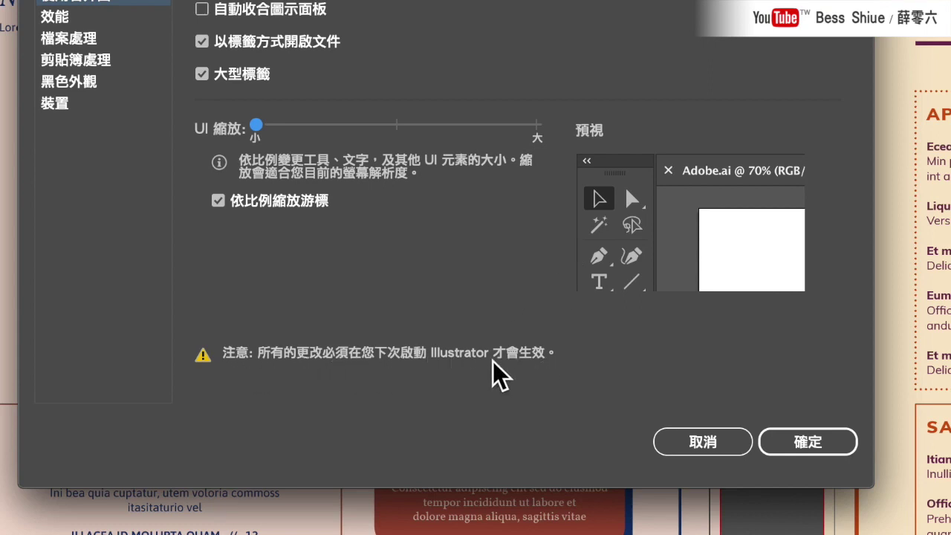
{"action": "left_click", "coordinate": [537, 125]}
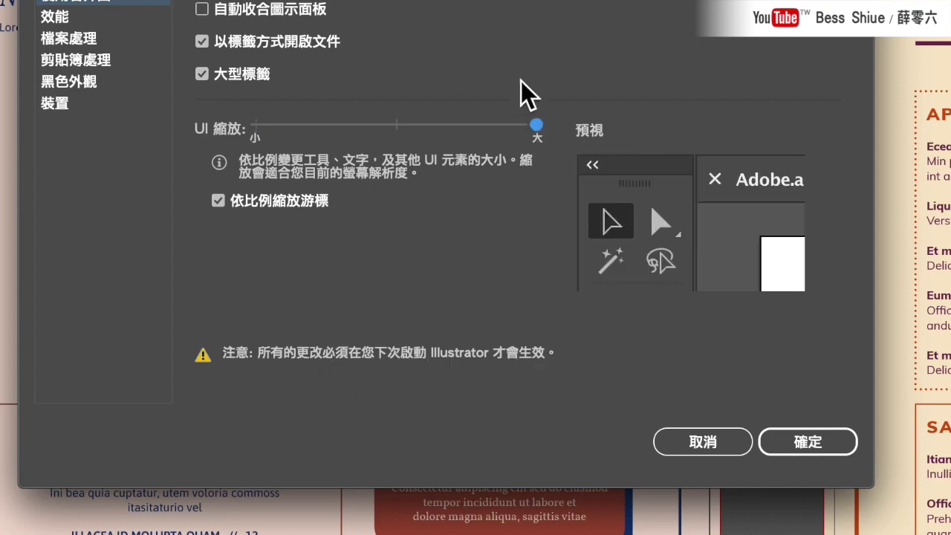
{"action": "left_click", "coordinate": [807, 440]}
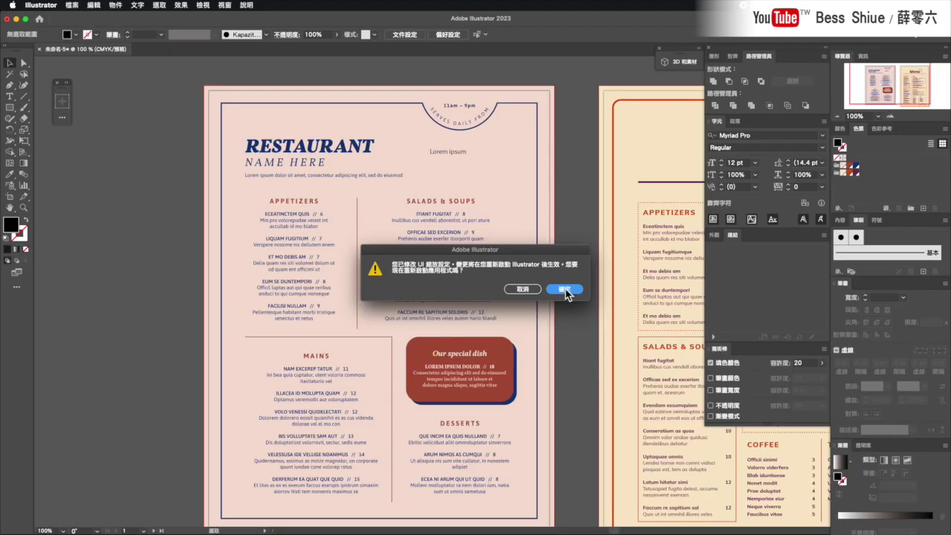
Accept the restart prompt so the Large UI scaling takes effect
{"action": "left_click", "coordinate": [564, 290]}
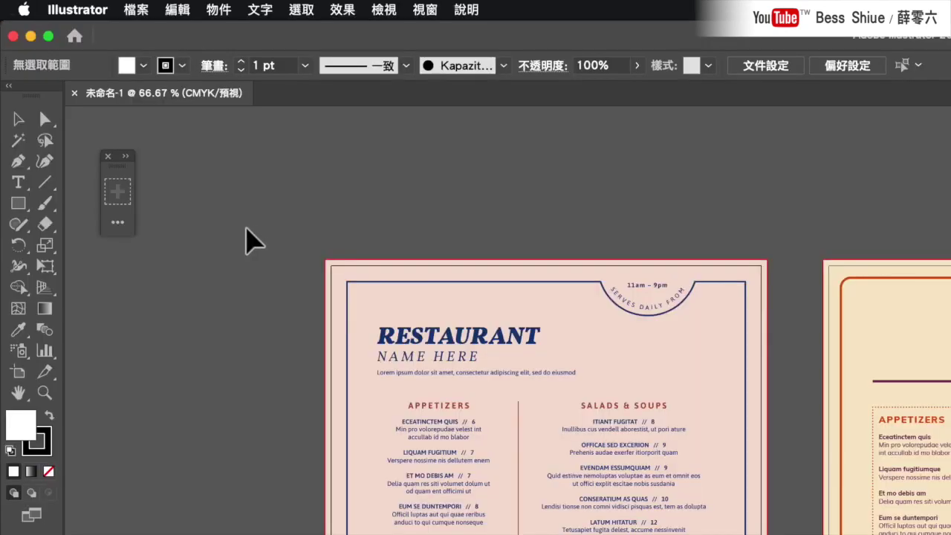
Change the document colour mode from CMYK to RGB Color
{"action": "left_click", "coordinate": [140, 9]}
{"action": "mouse_move", "coordinate": [186, 276]}
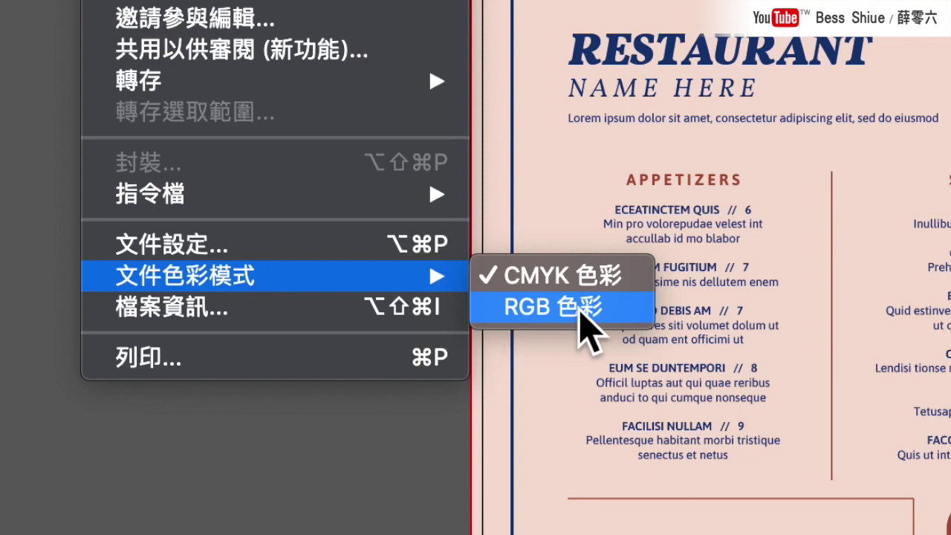
{"action": "left_click", "coordinate": [534, 304]}
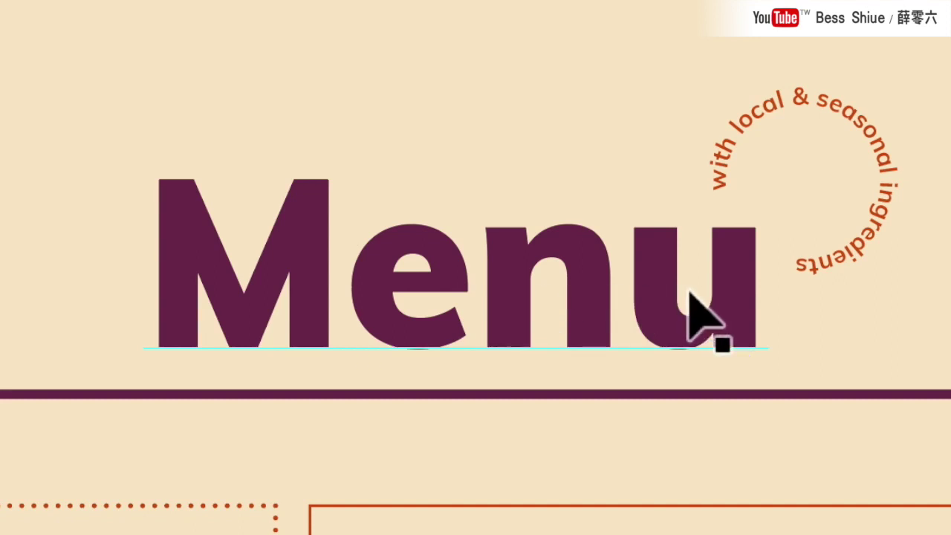
Recase the Menu heading with Change Case, UPPERCASE then lowercase, so it reads 'menu'
{"action": "left_click", "coordinate": [685, 275]}
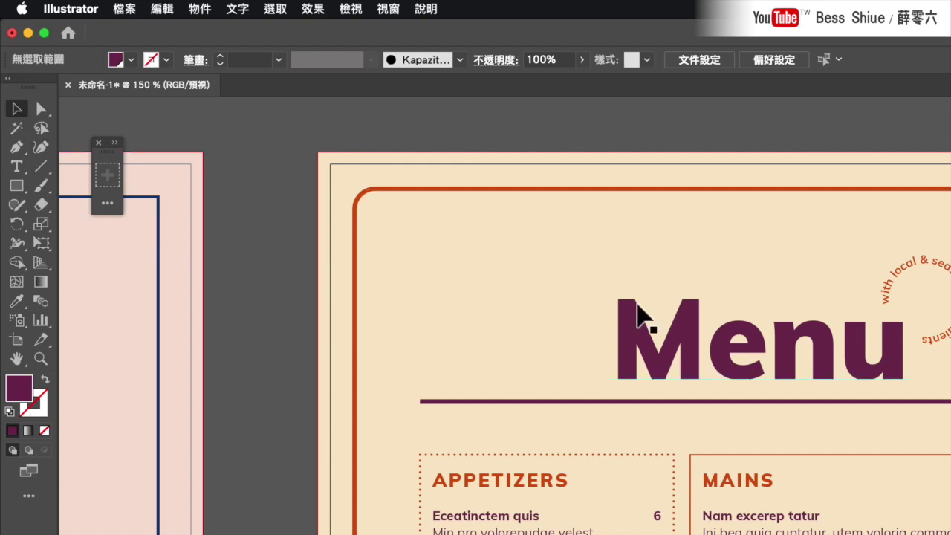
{"action": "left_click", "coordinate": [707, 357]}
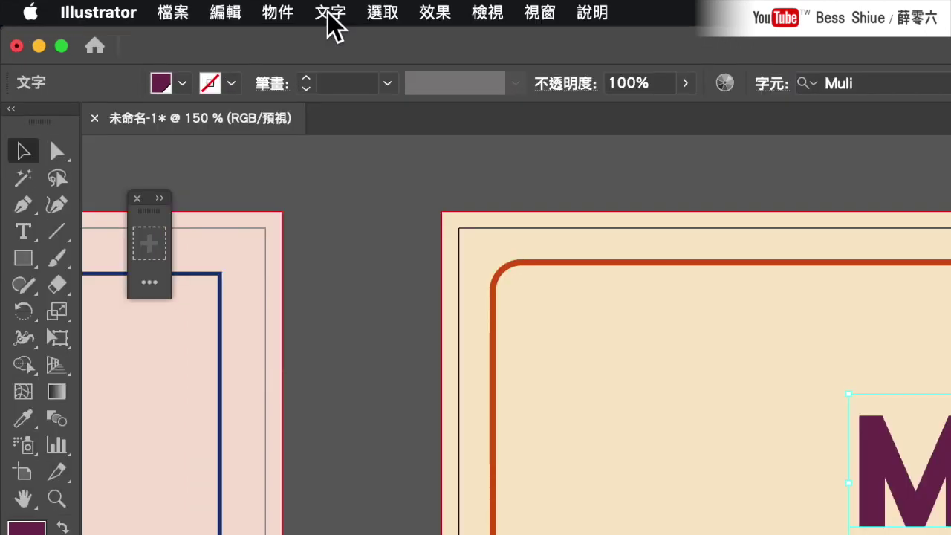
{"action": "left_click", "coordinate": [327, 15]}
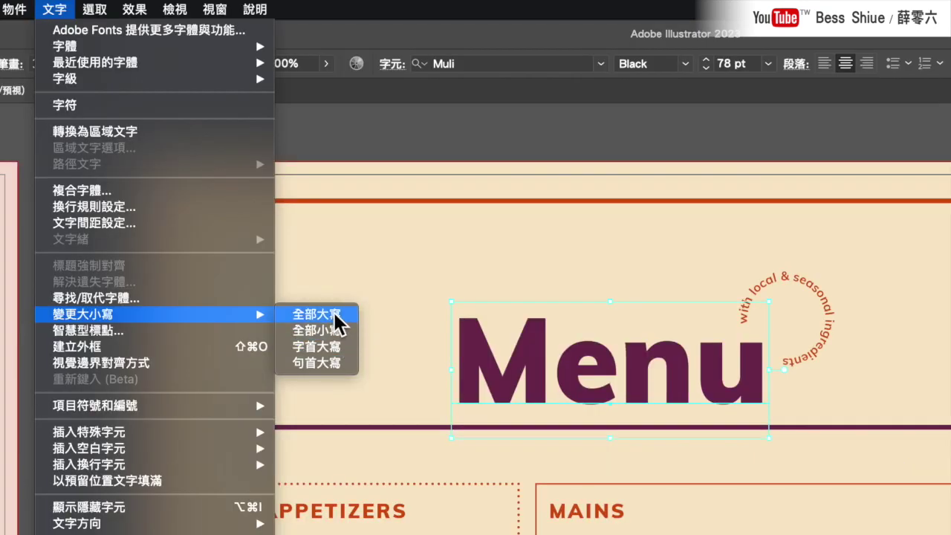
{"action": "left_click", "coordinate": [334, 320]}
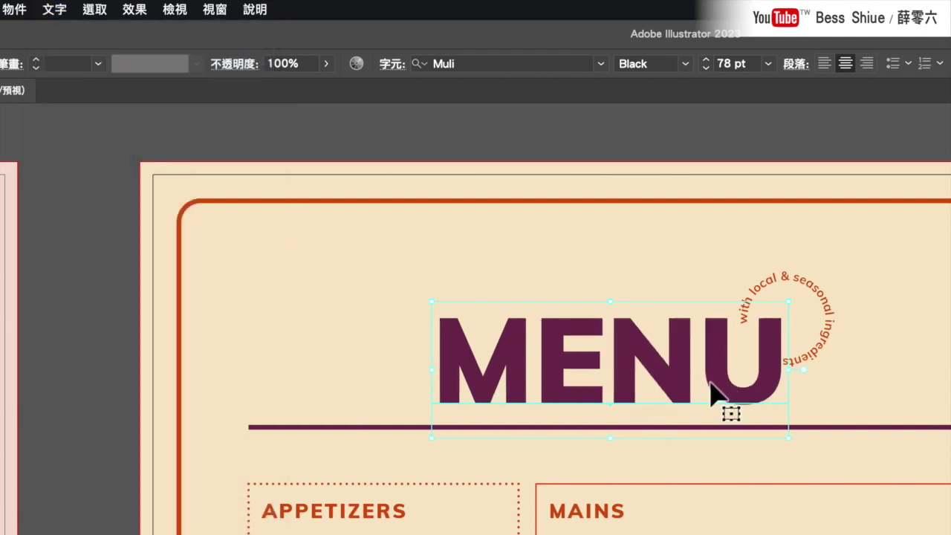
{"action": "left_click", "coordinate": [55, 10]}
{"action": "mouse_move", "coordinate": [83, 314]}
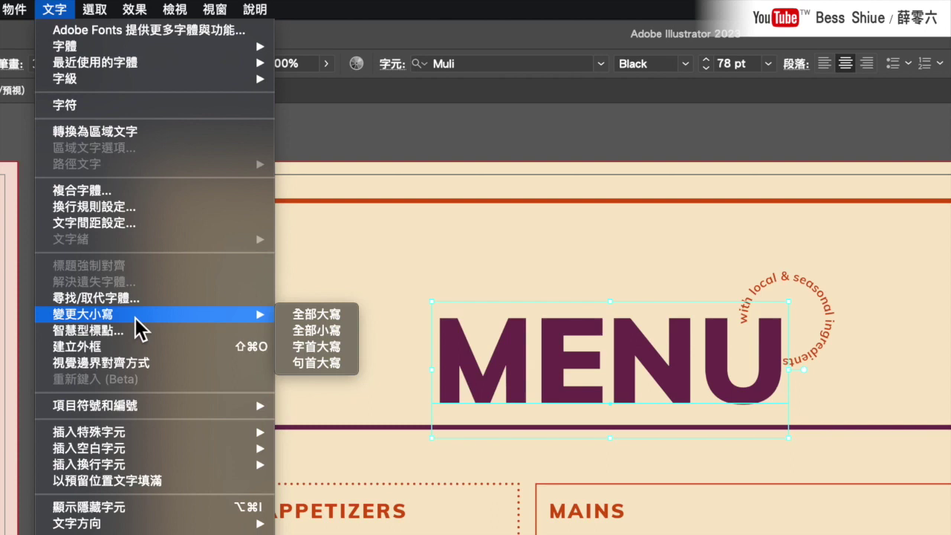
{"action": "left_click", "coordinate": [316, 330]}
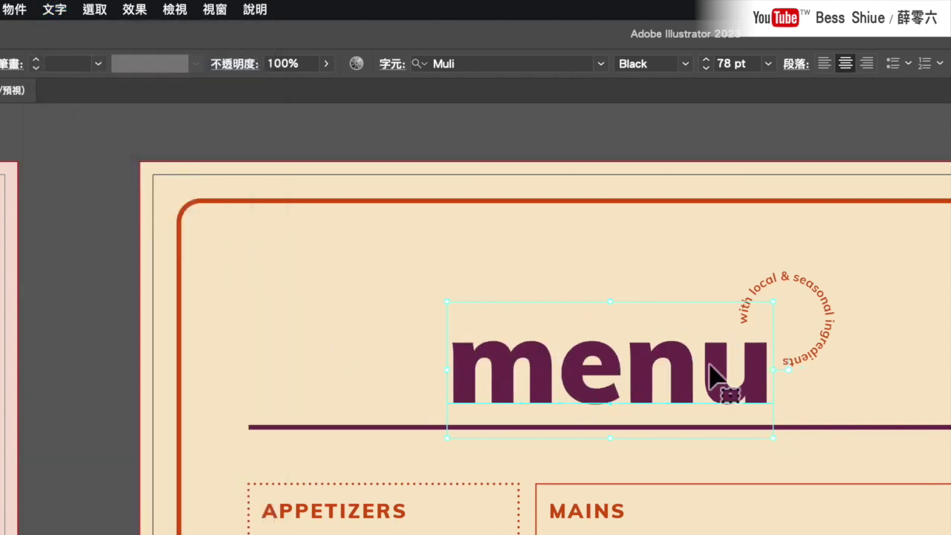
{"action": "left_click", "coordinate": [416, 401]}
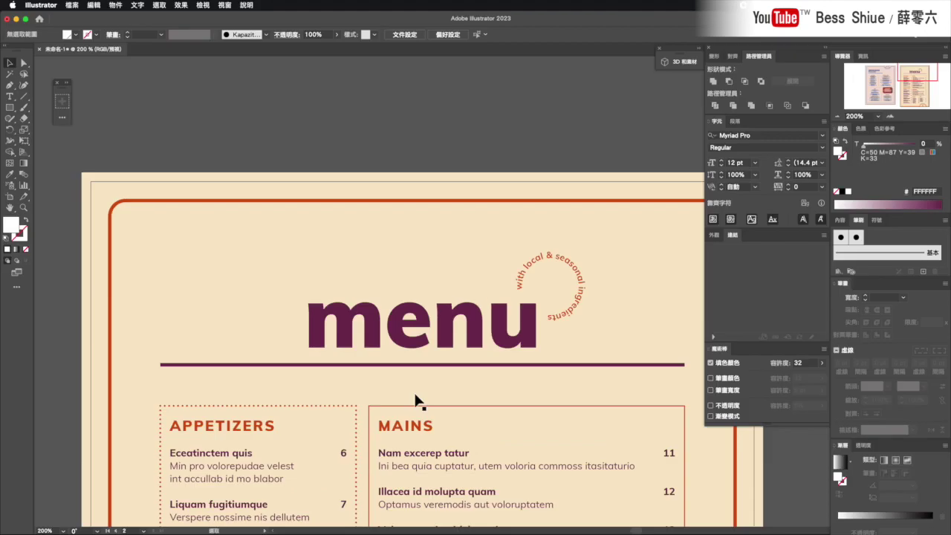